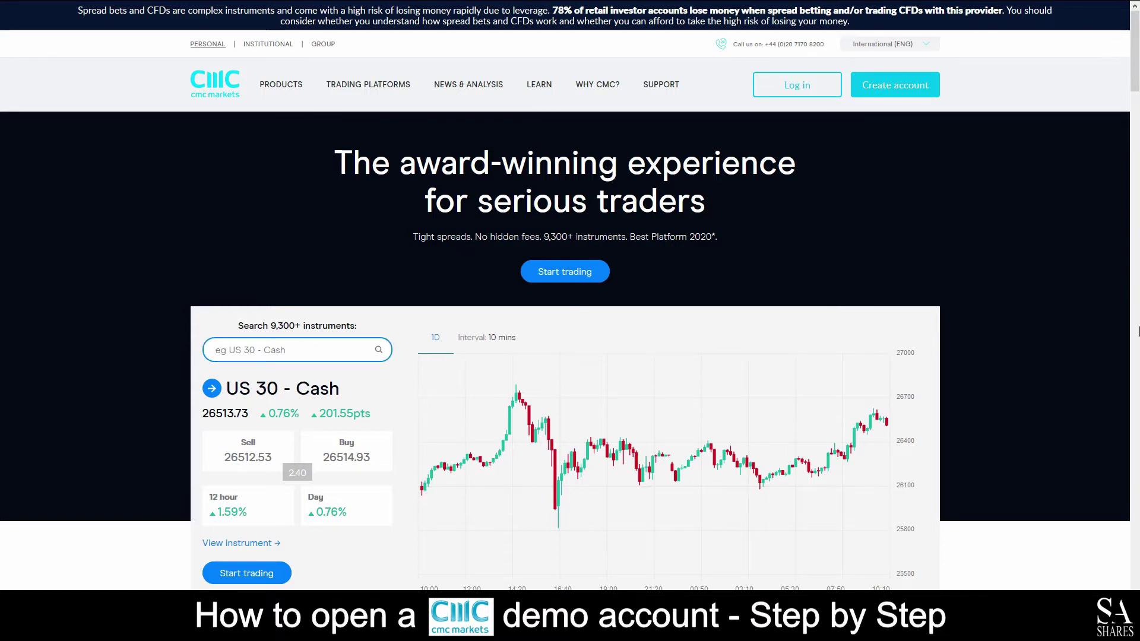
# Go to the CFDs product page and start opening a demo account.
pyautogui.click(280, 84)
pyautogui.click(272, 169)
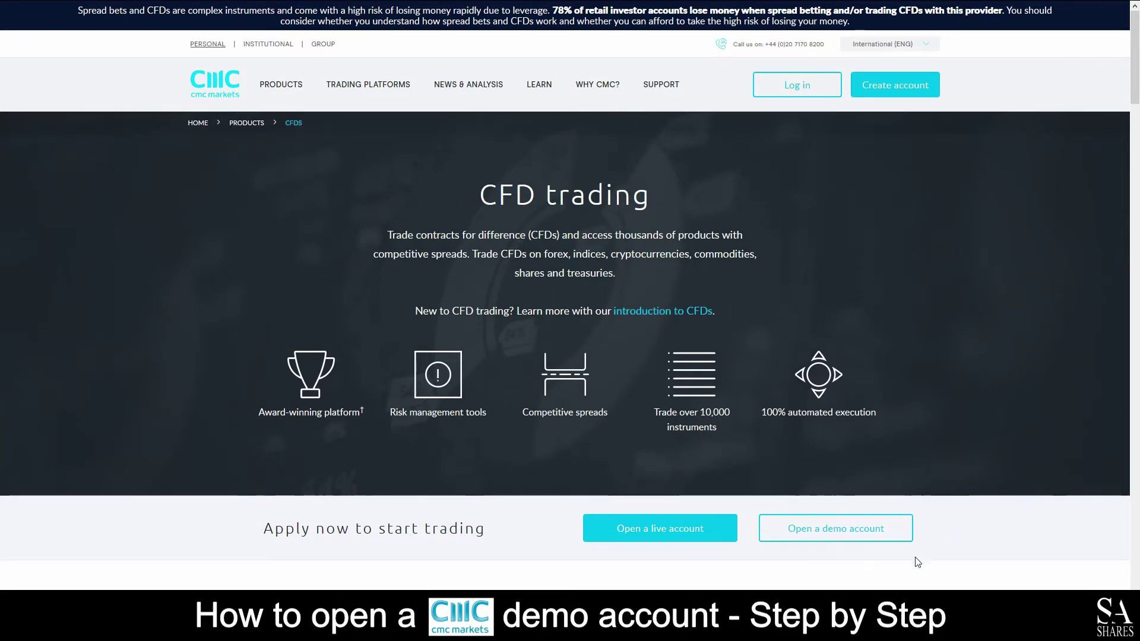
pyautogui.click(822, 535)
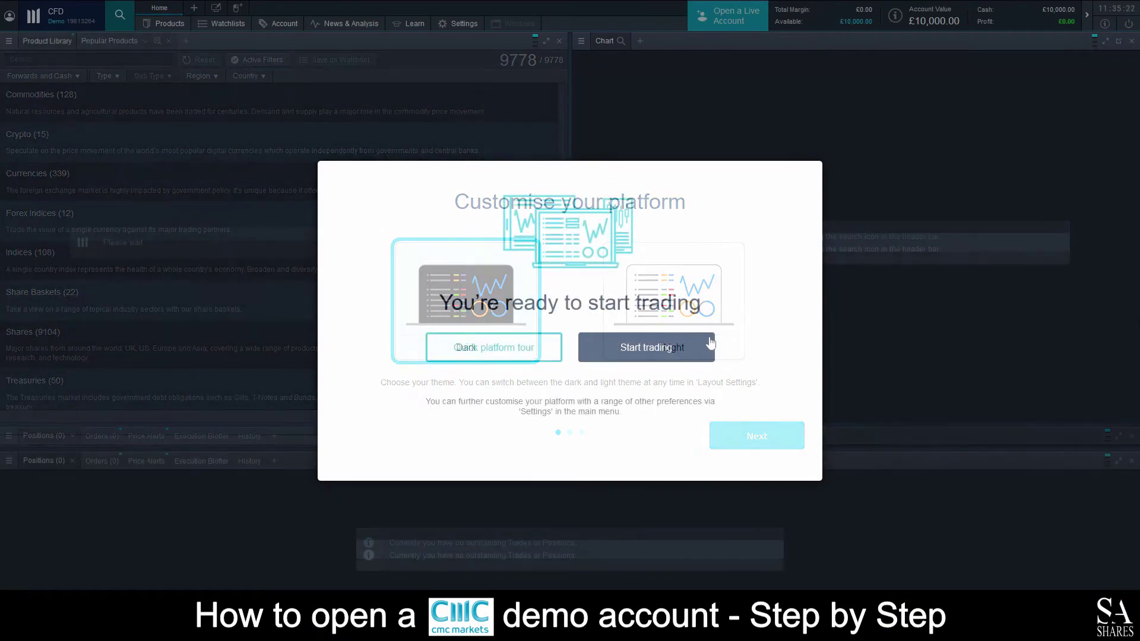
# Complete the customisation prompt to load the Popular Products list and Germany 30 chart.
pyautogui.click(643, 350)
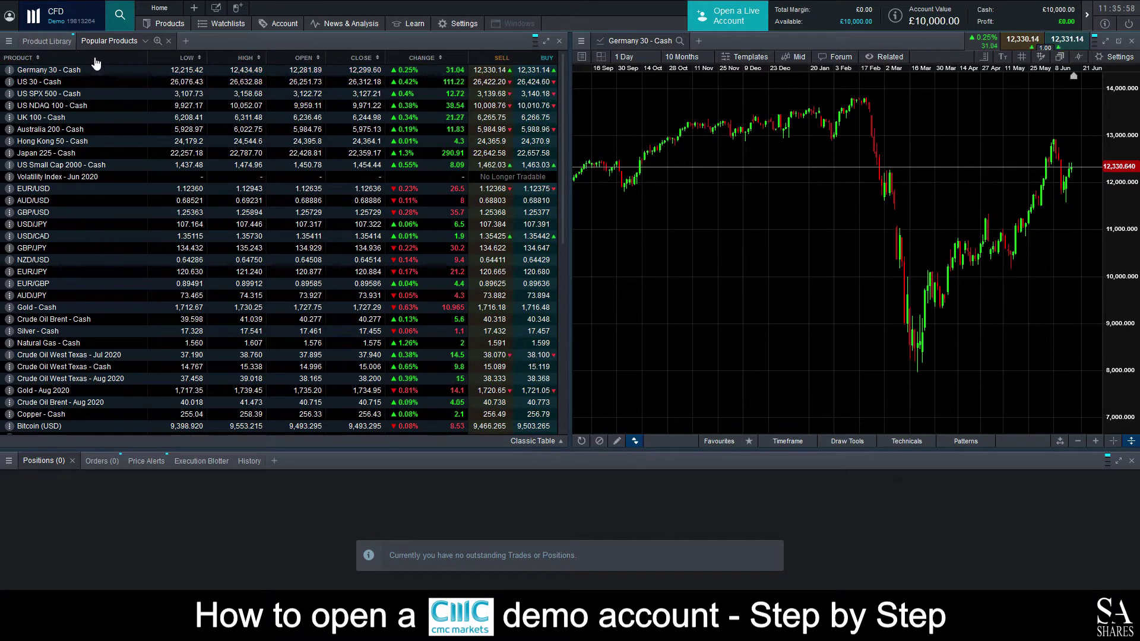
# Chart the CMC AUD Index from the Forex Indices library, zoom in and maximise it.
pyautogui.click(36, 41)
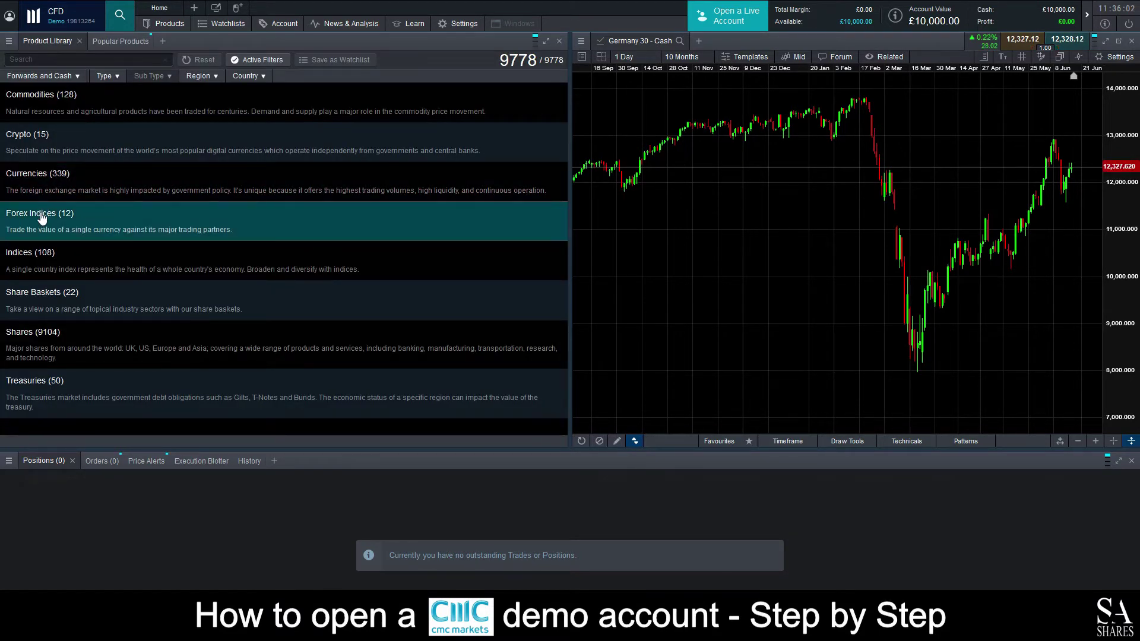
pyautogui.click(40, 215)
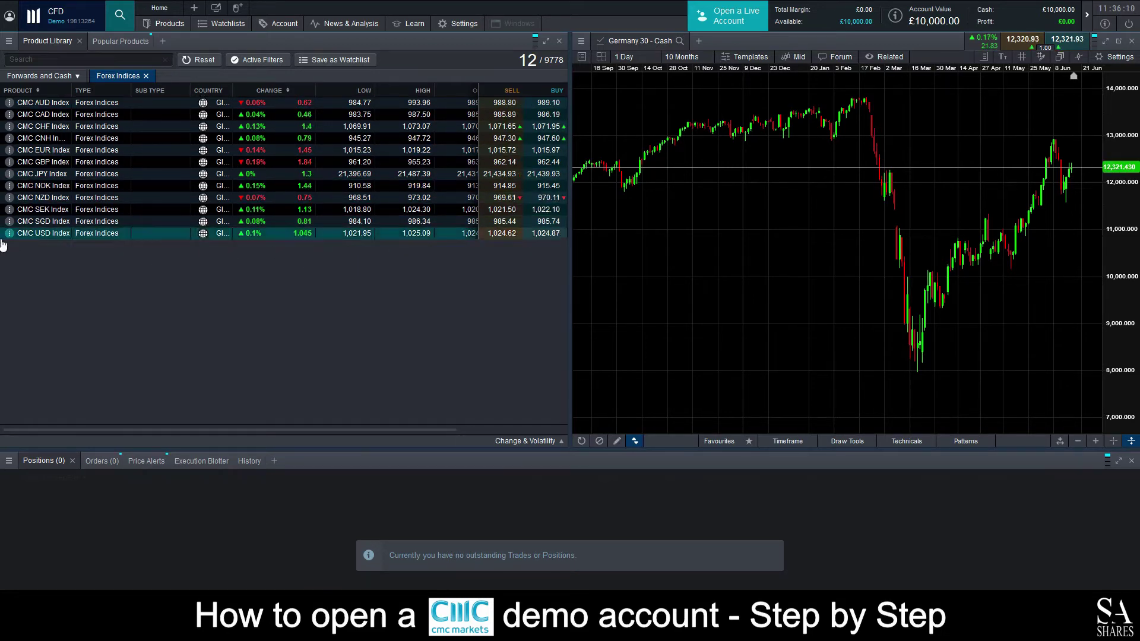
pyautogui.click(56, 106)
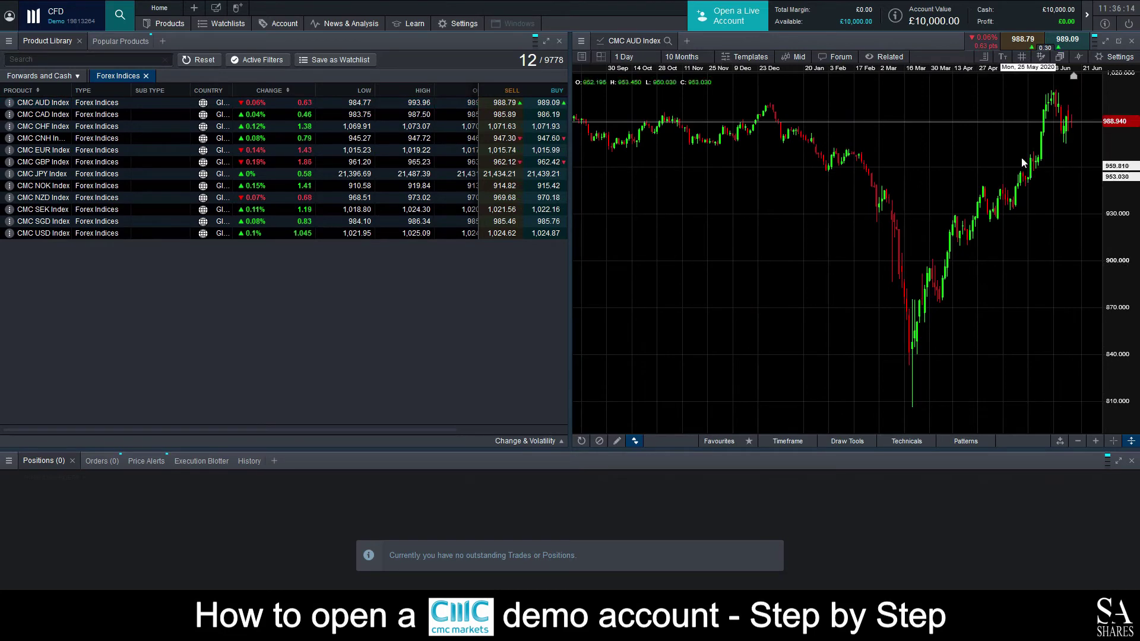
pyautogui.scroll(3, 1026, 157)
pyautogui.click(1107, 41)
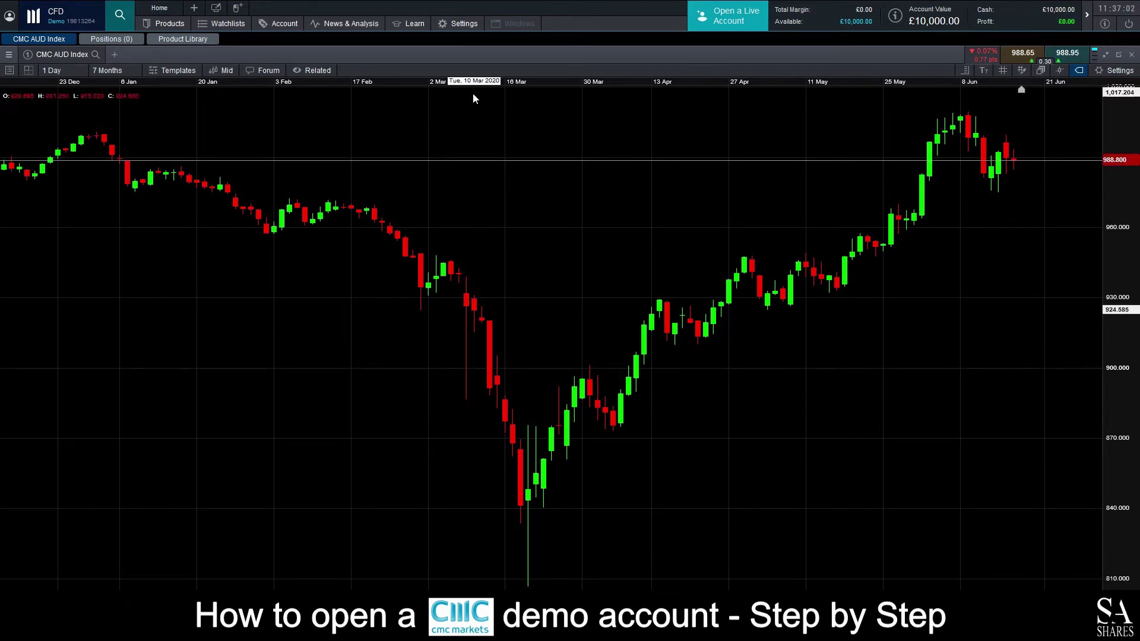
# Browse the AUD Index chart's type options, such as Candle and Line.
pyautogui.click(218, 72)
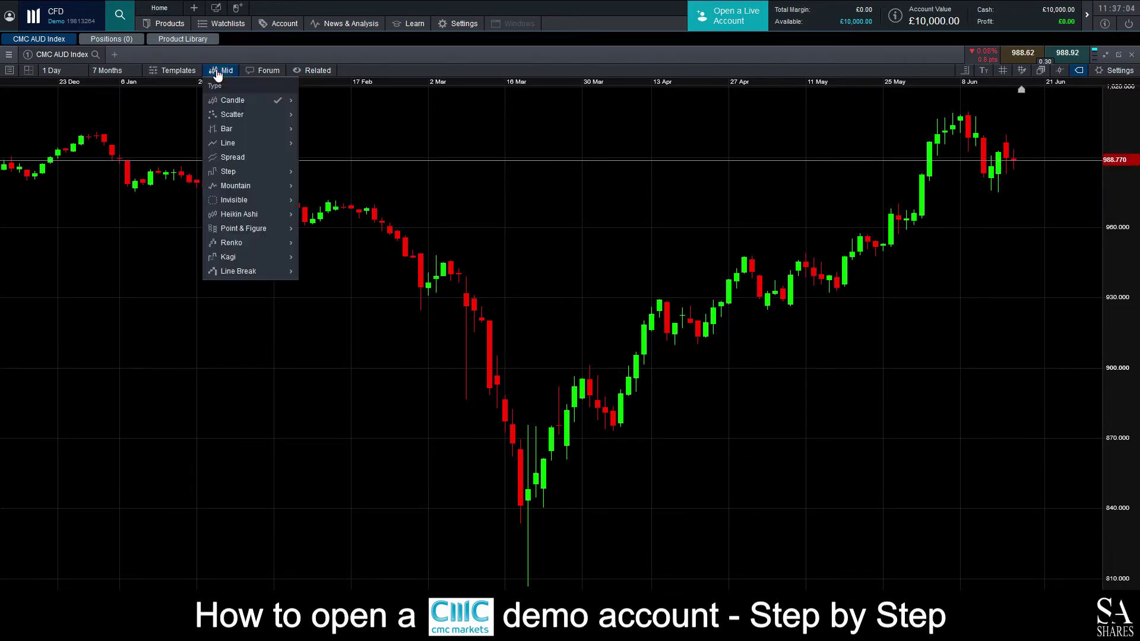
pyautogui.moveTo(244, 117)
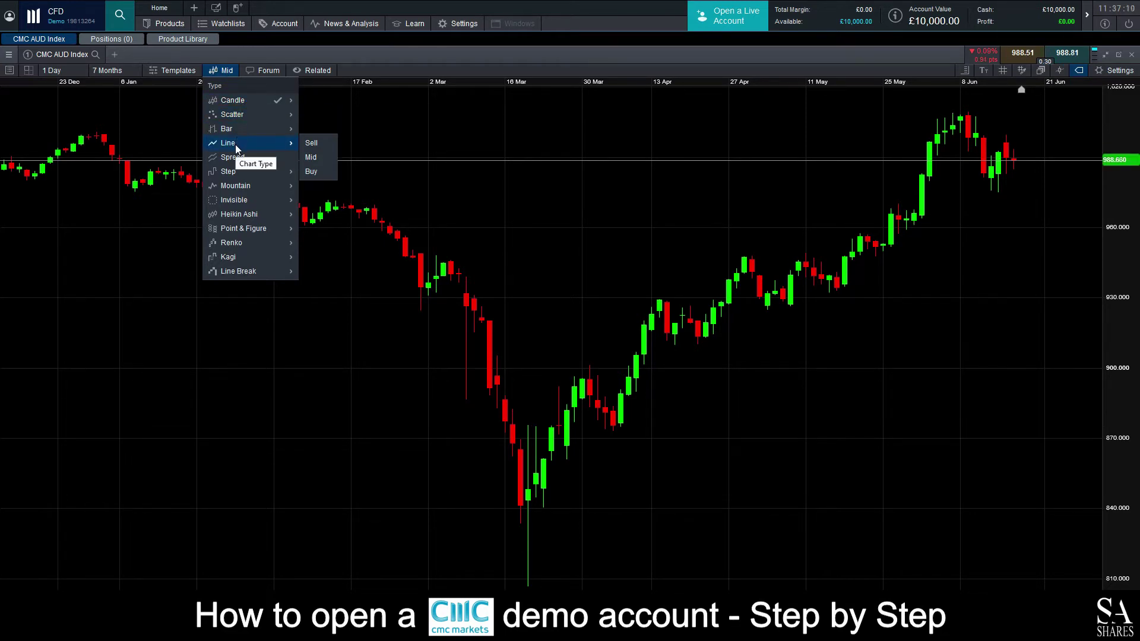
pyautogui.moveTo(181, 79)
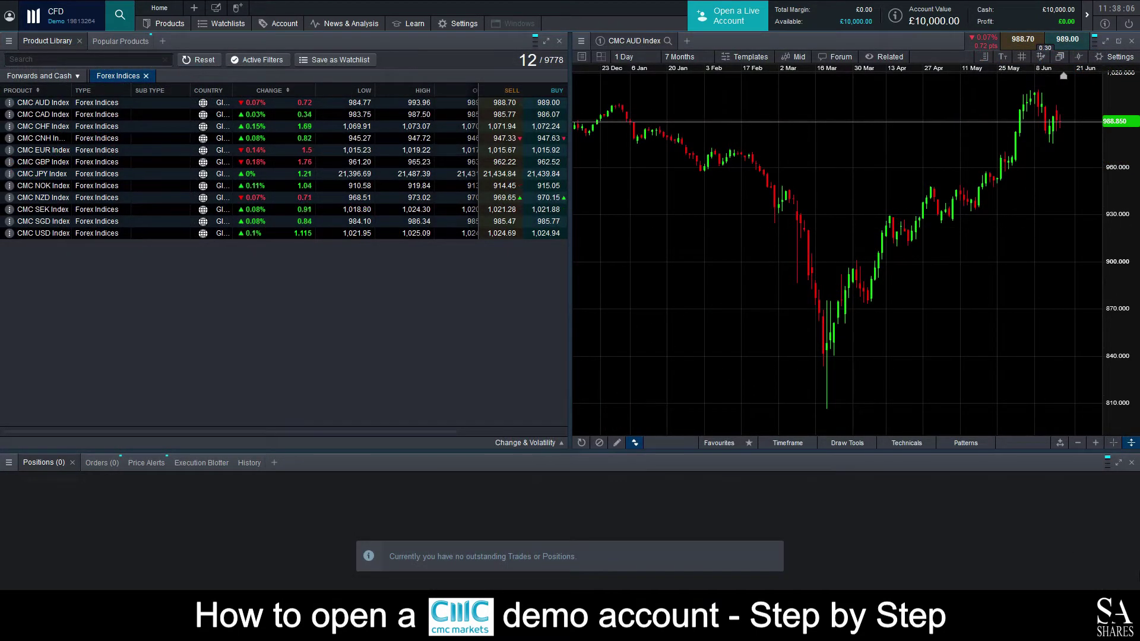
# Maximise the AUD chart, open and close its order ticket, then float out the CAD chart.
pyautogui.click(1107, 42)
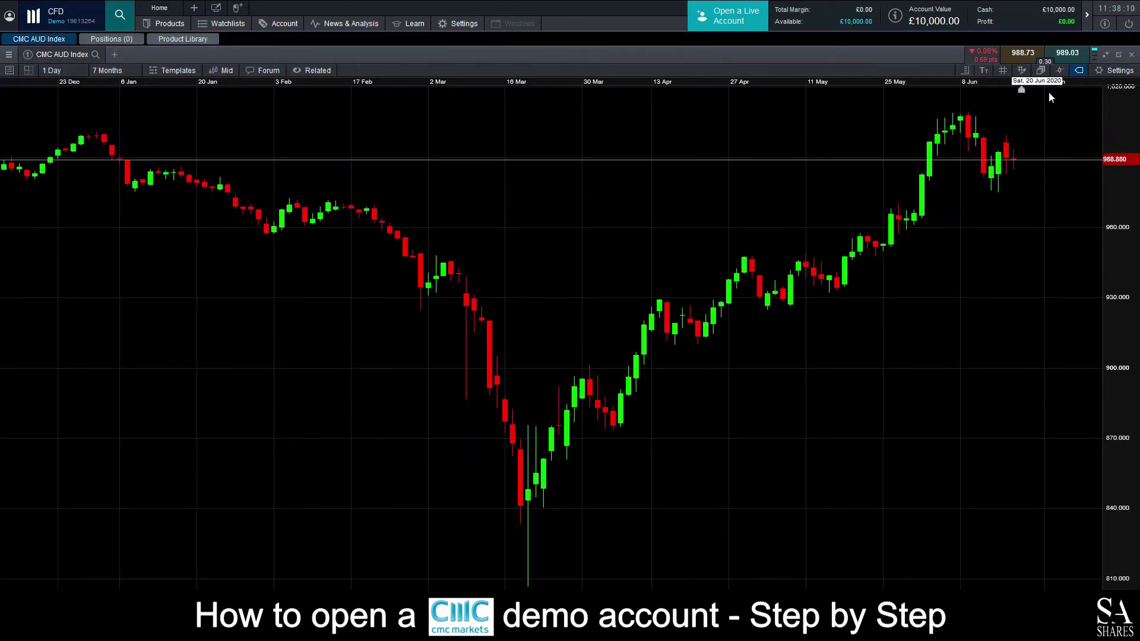
pyautogui.click(1070, 58)
pyautogui.moveTo(938, 57); pyautogui.dragTo(521, 149)
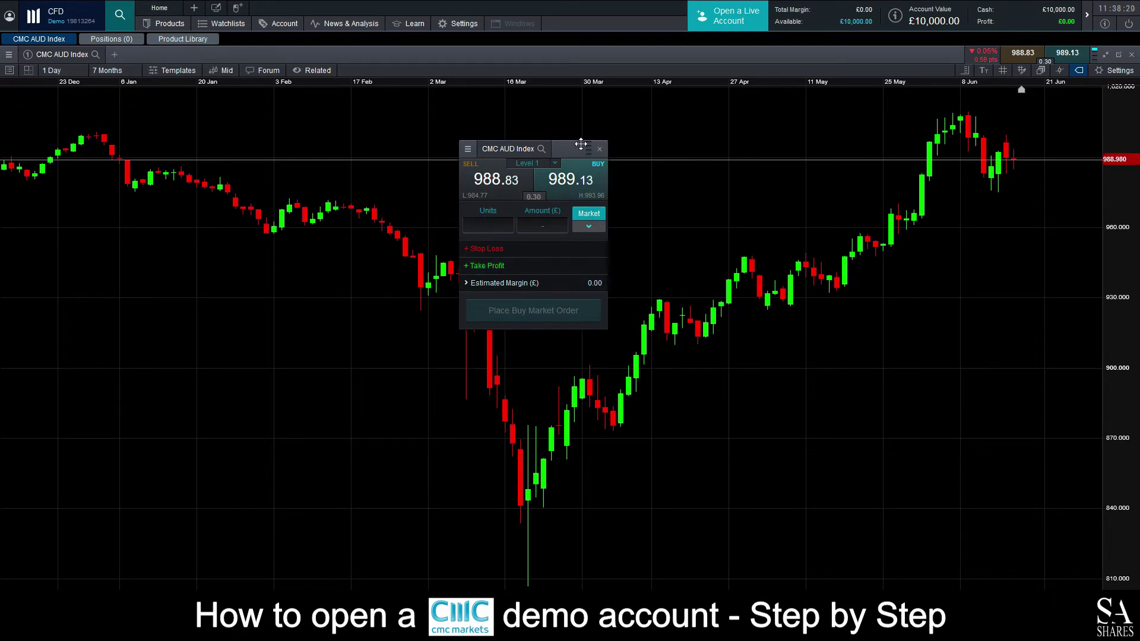
pyautogui.click(600, 148)
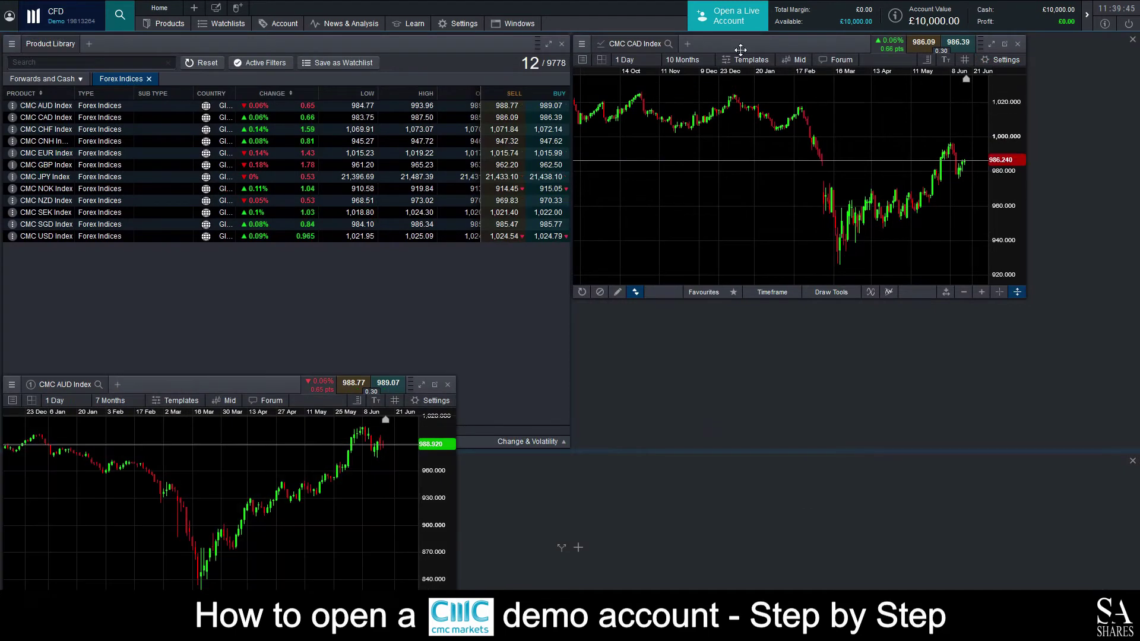
pyautogui.moveTo(945, 41); pyautogui.dragTo(623, 389)
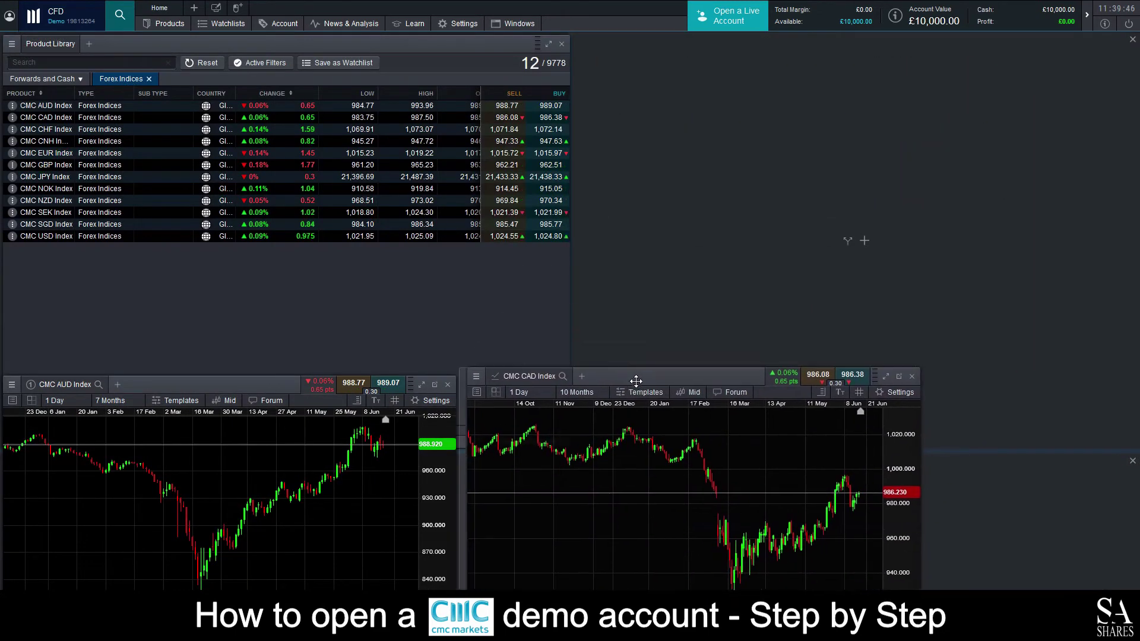
pyautogui.doubleClick(63, 142)
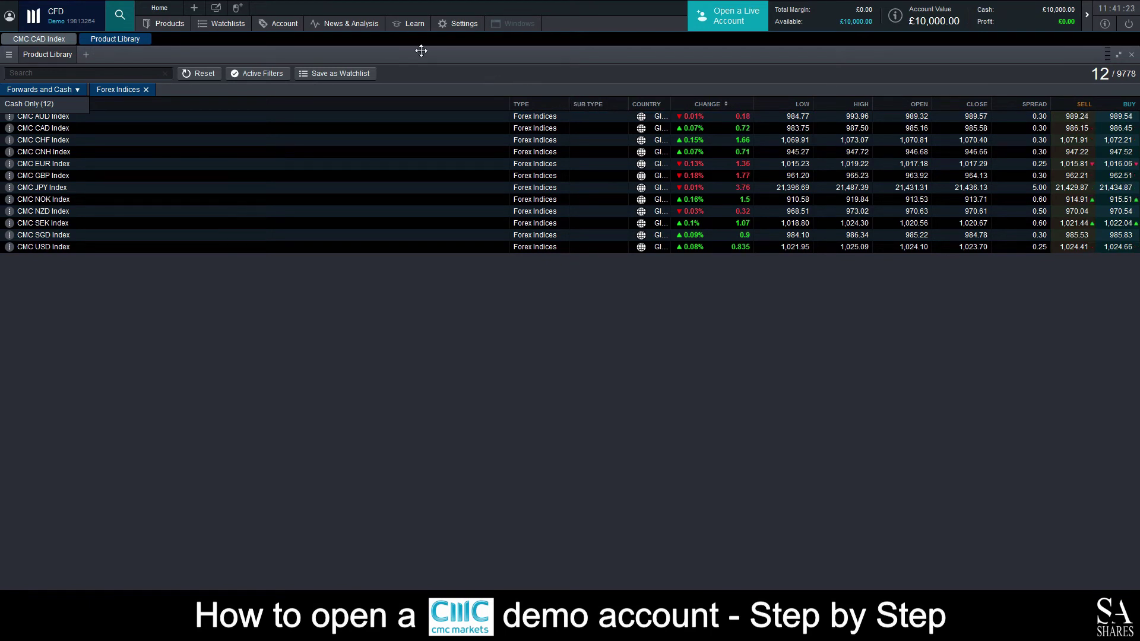
# Open the Quick Start Guide from the Learn menu.
pyautogui.click(402, 24)
pyautogui.click(420, 40)
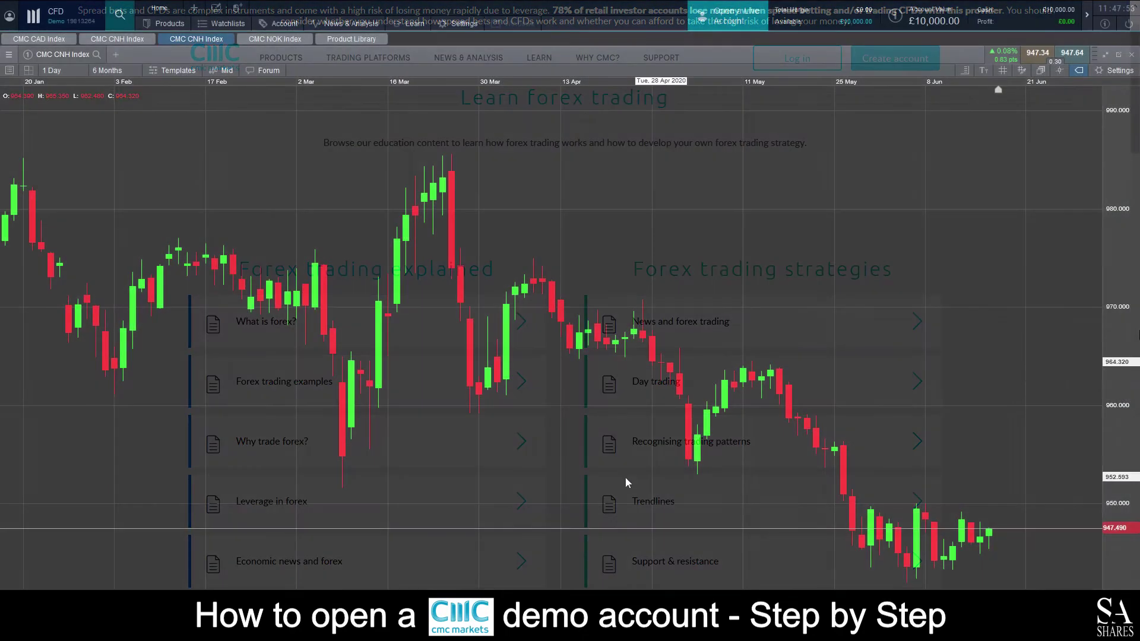
# Close the duplicate CNH Index tab and restore the tiled Product Library layout.
pyautogui.scroll(3, 622, 476)
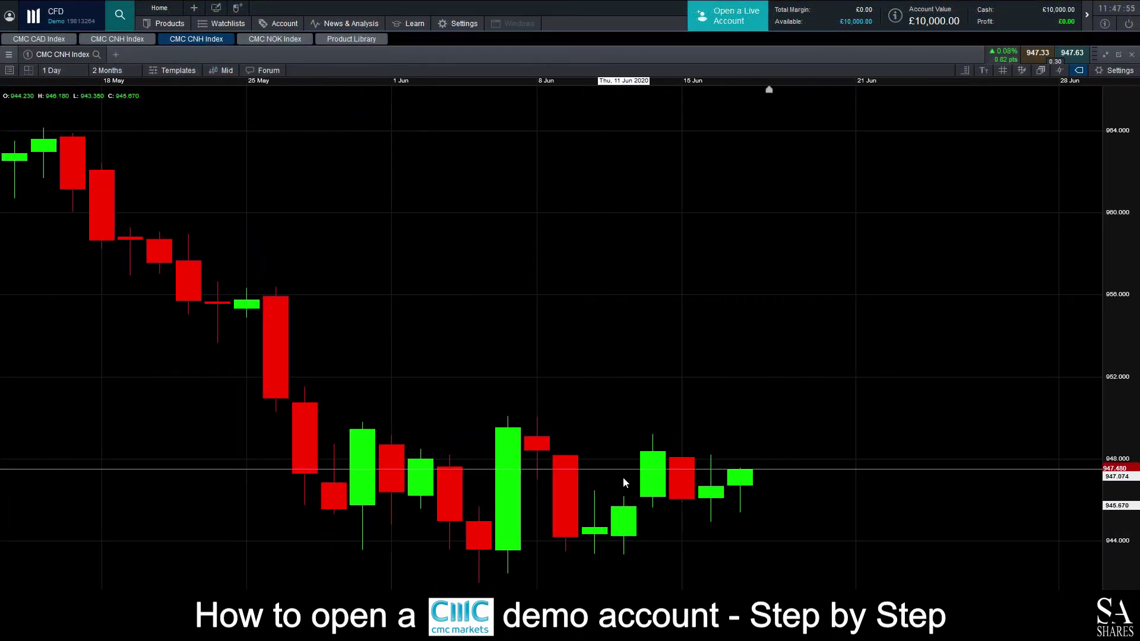
pyautogui.scroll(-1, 736, 481)
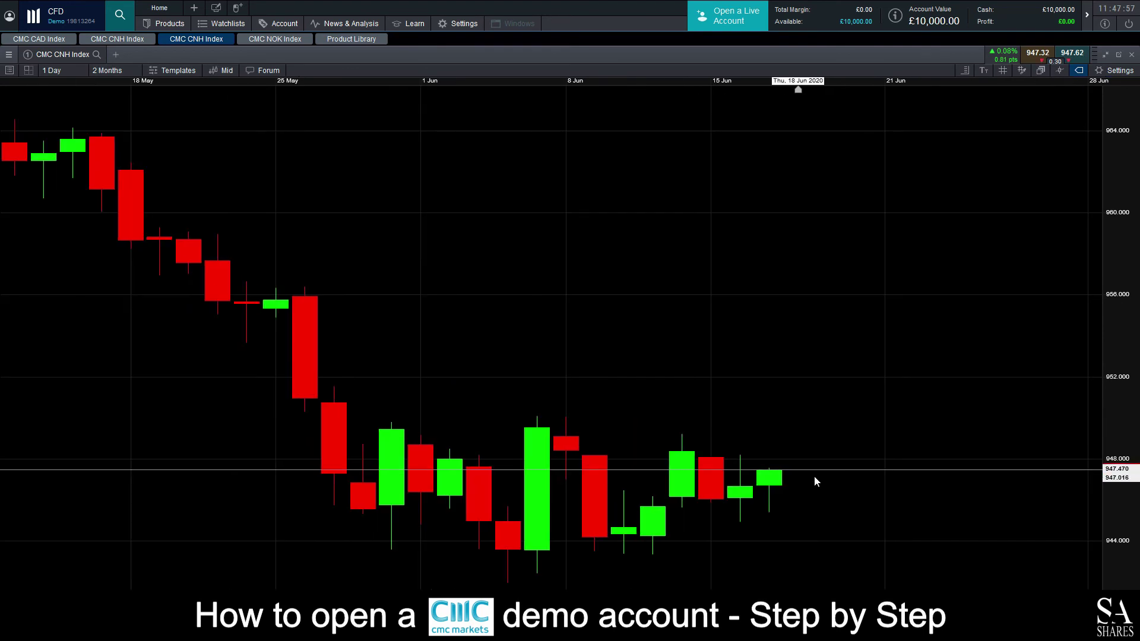
pyautogui.click(1132, 55)
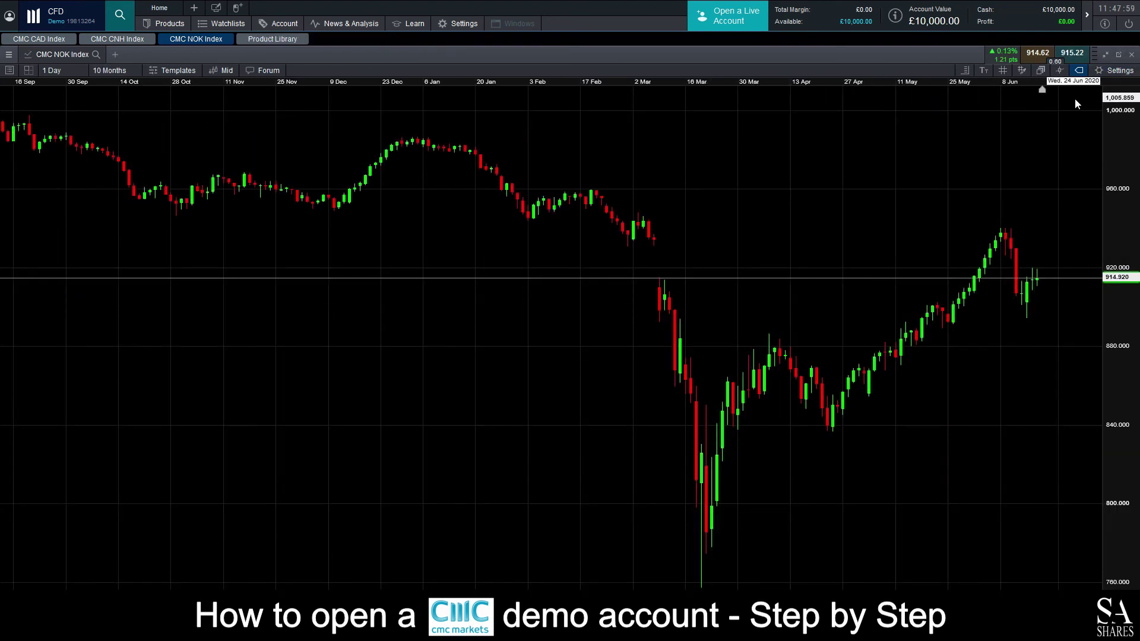
pyautogui.click(1119, 54)
# Make the CAD Index chart a 4-month Mid line chart, then restore the layout.
pyautogui.click(1076, 187)
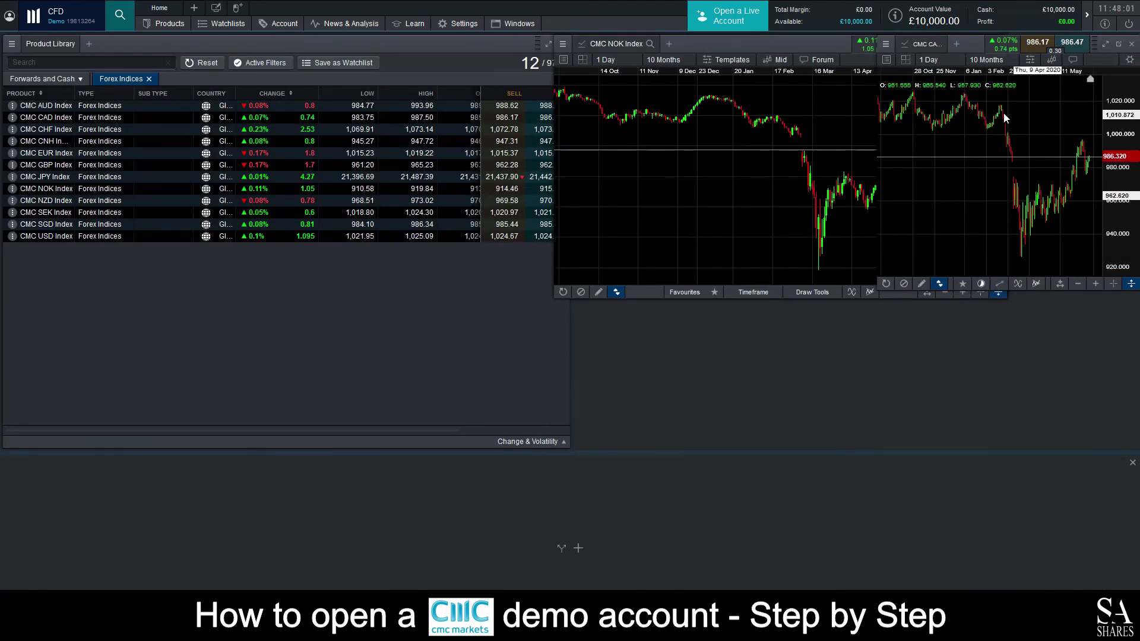
pyautogui.click(1106, 45)
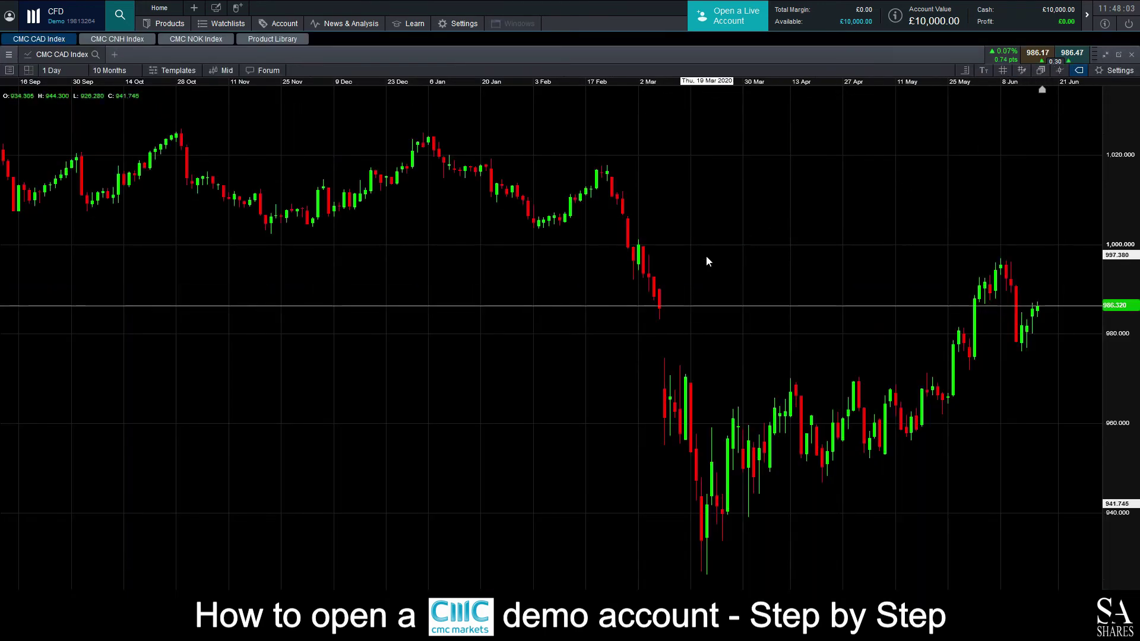
pyautogui.scroll(1, 488, 191)
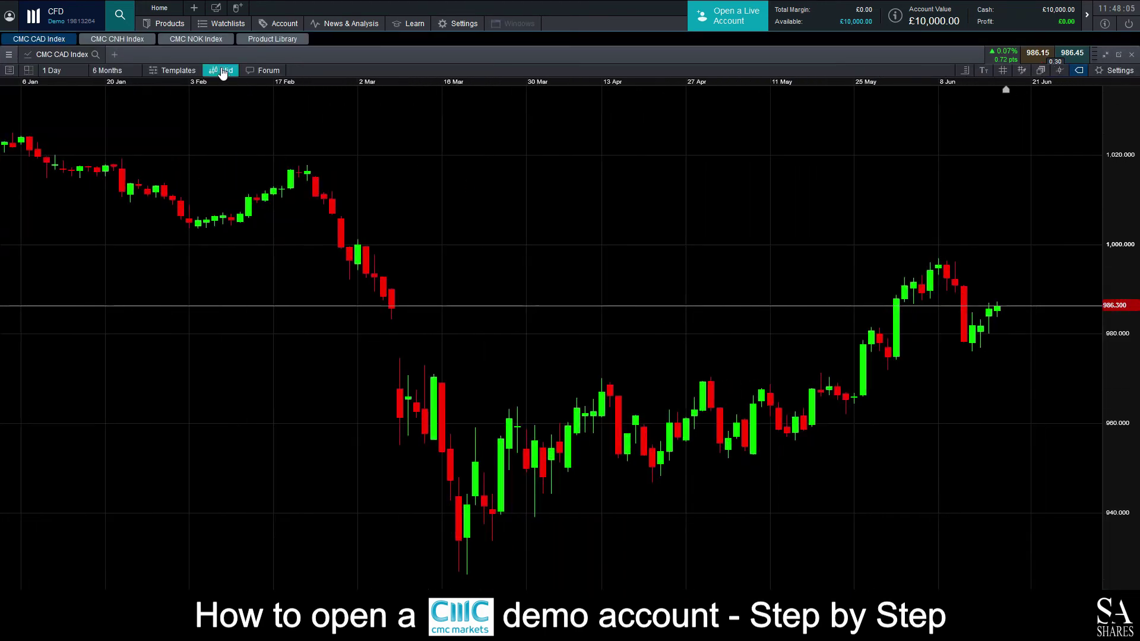
pyautogui.click(221, 71)
pyautogui.moveTo(235, 143)
pyautogui.click(311, 157)
pyautogui.scroll(3, 907, 454)
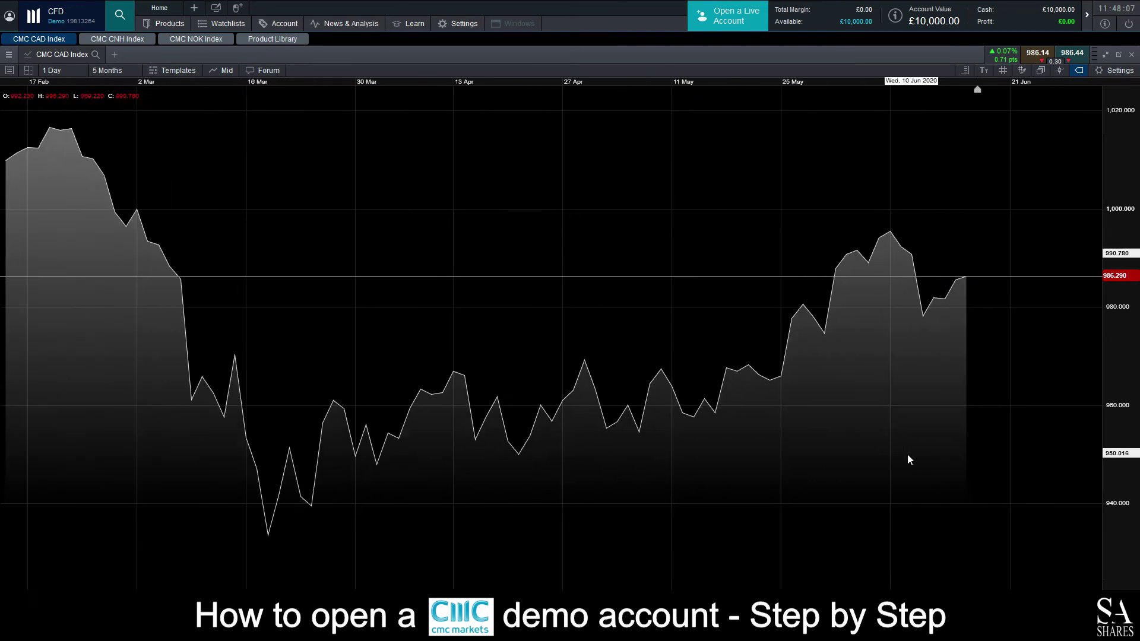
pyautogui.scroll(-1, 923, 437)
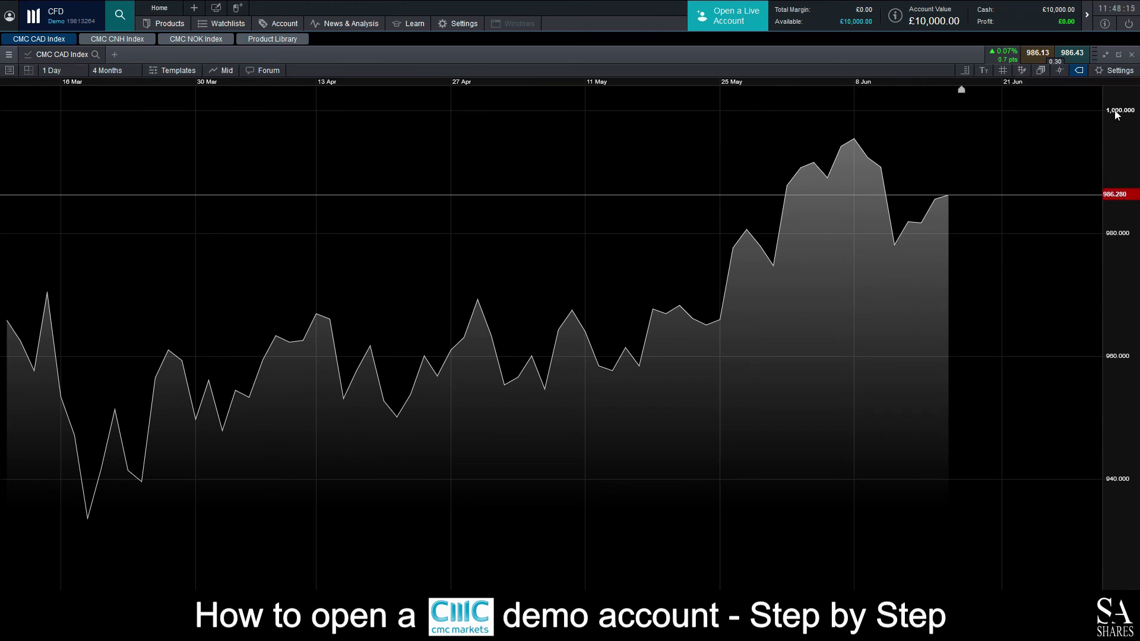
pyautogui.click(1105, 57)
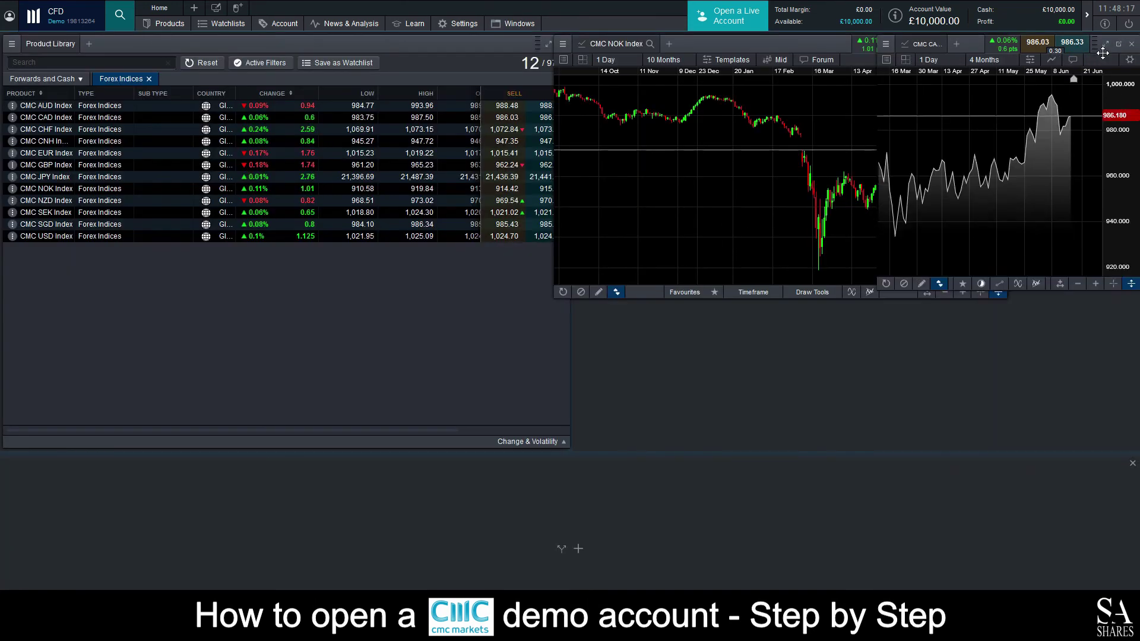
# Open the CMC NOK Index chart and switch it to a Mountain chart.
pyautogui.click(60, 193)
pyautogui.scroll(-5, 762, 178)
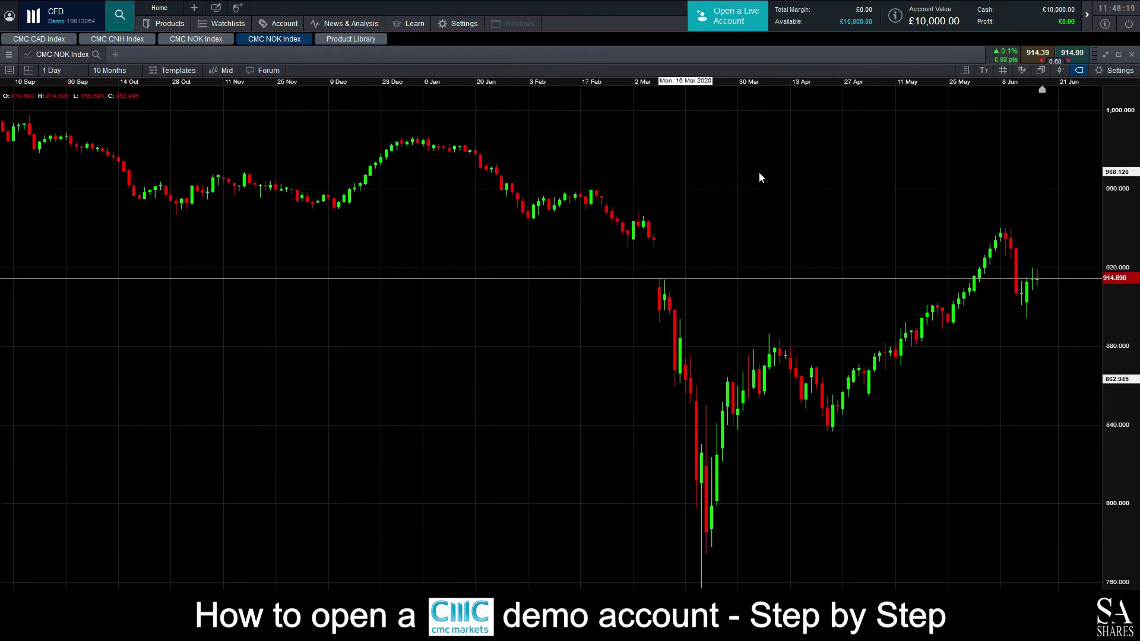
pyautogui.scroll(-3, 793, 252)
pyautogui.click(223, 72)
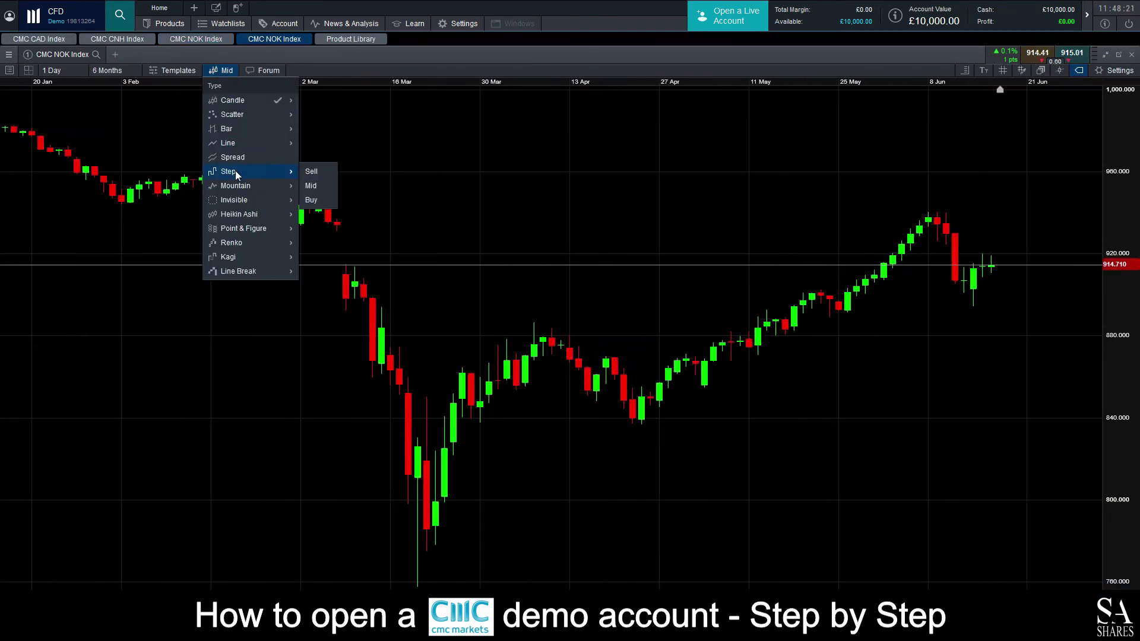
pyautogui.click(318, 215)
pyautogui.scroll(3, 681, 313)
pyautogui.scroll(2, 680, 310)
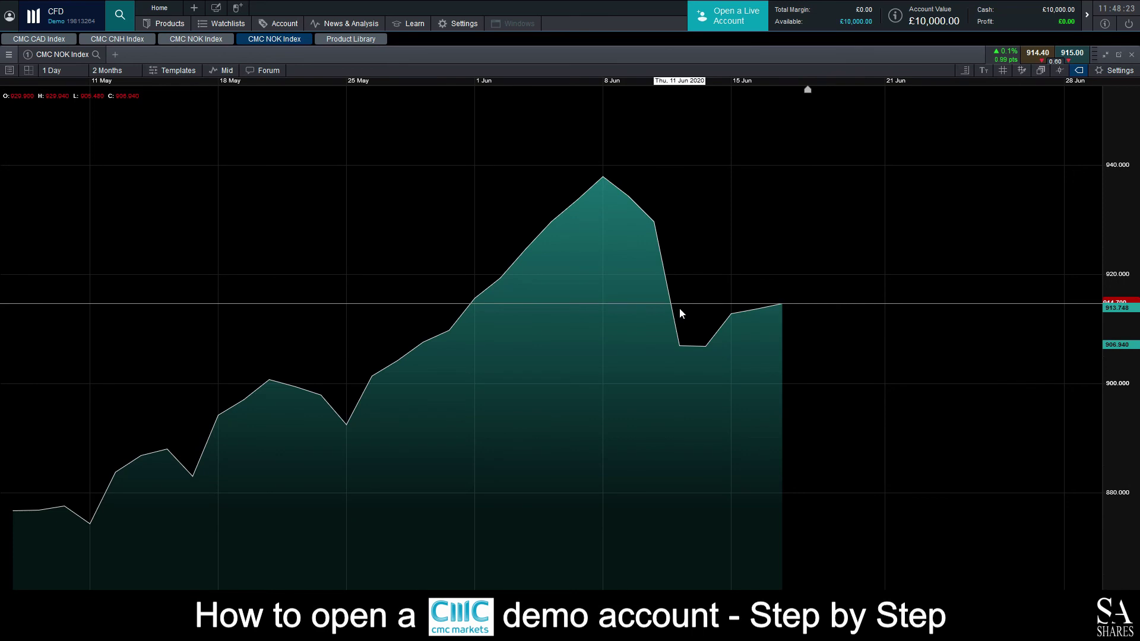
# Try Renko, then set 3-month candles on the NOK chart and restore the tiled layout.
pyautogui.click(222, 72)
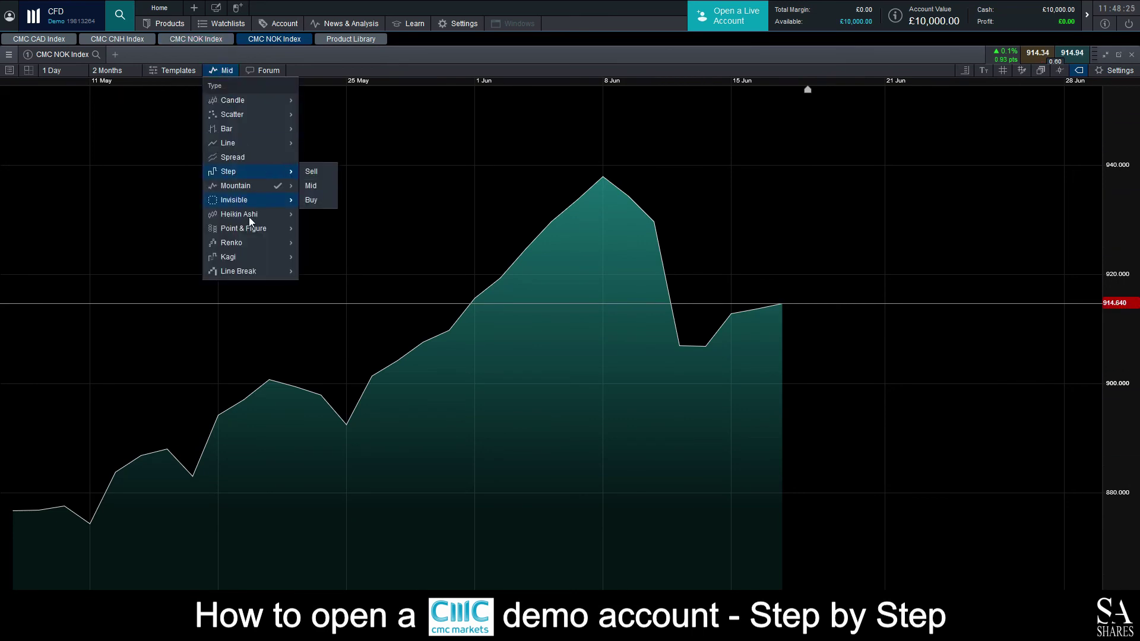
pyautogui.click(256, 244)
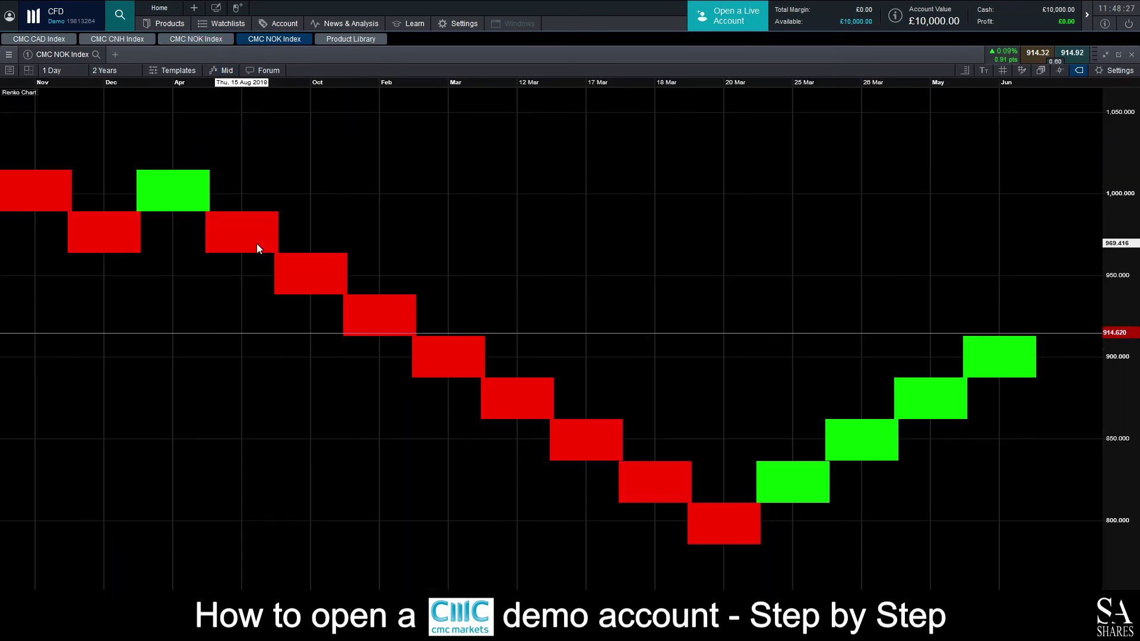
pyautogui.click(222, 70)
pyautogui.click(229, 106)
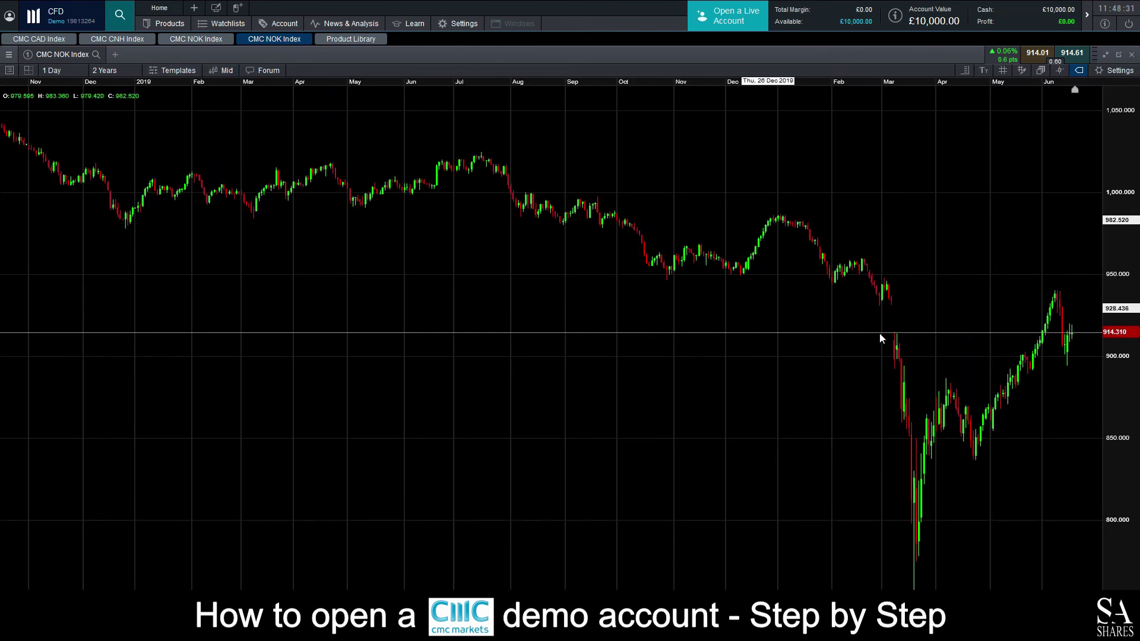
pyautogui.scroll(5, 882, 336)
pyautogui.scroll(2, 884, 332)
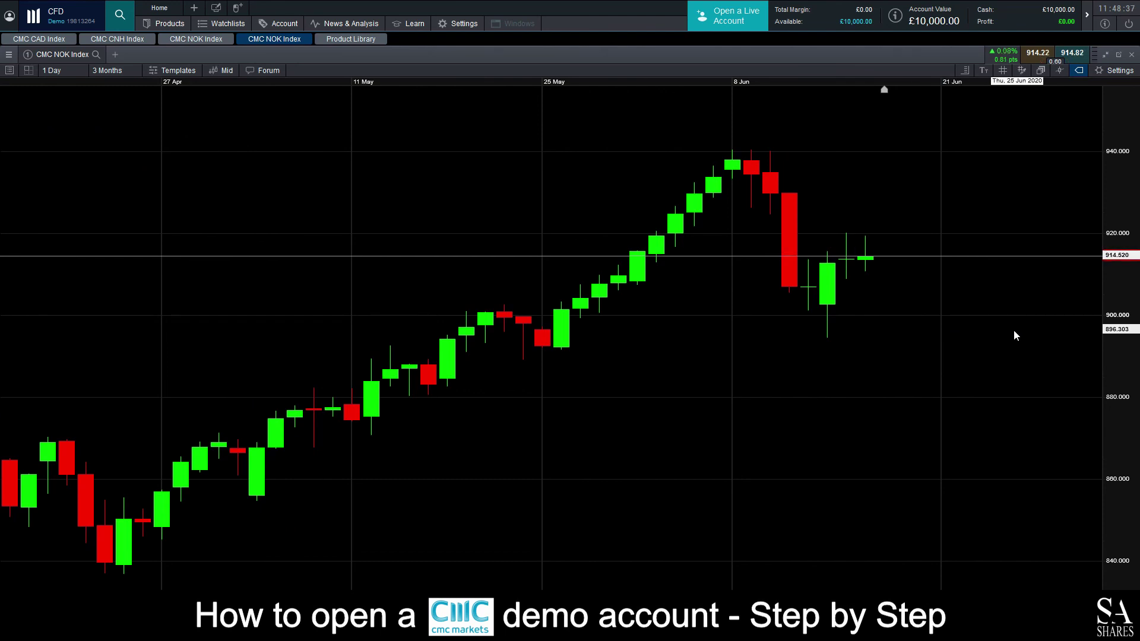
pyautogui.scroll(-1, 1014, 331)
pyautogui.scroll(-1, 1015, 332)
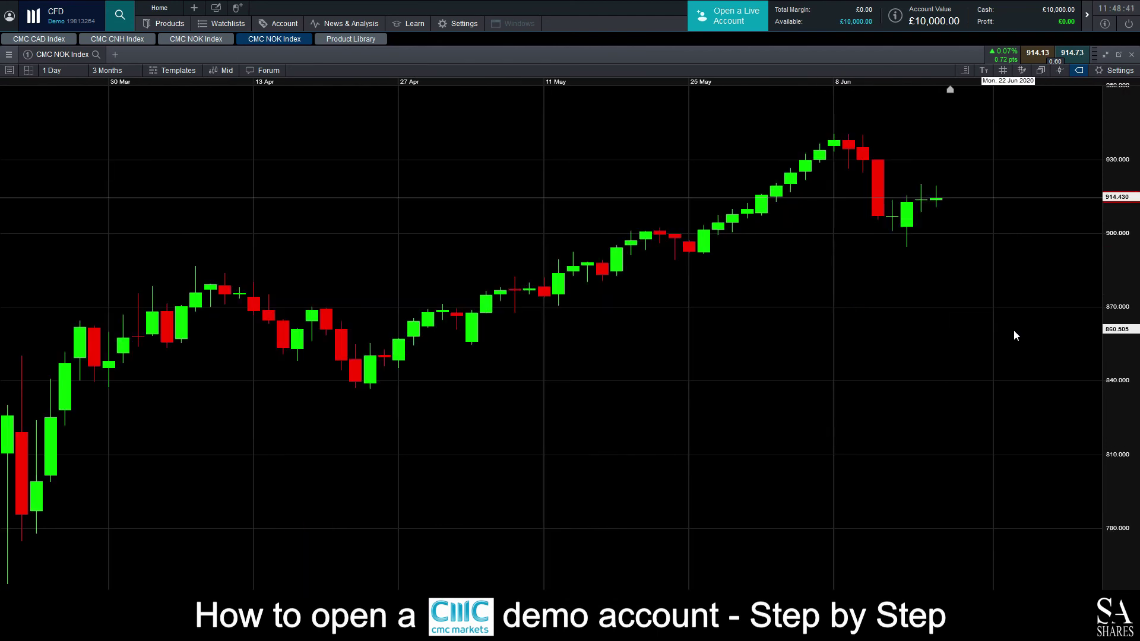
pyautogui.click(1119, 54)
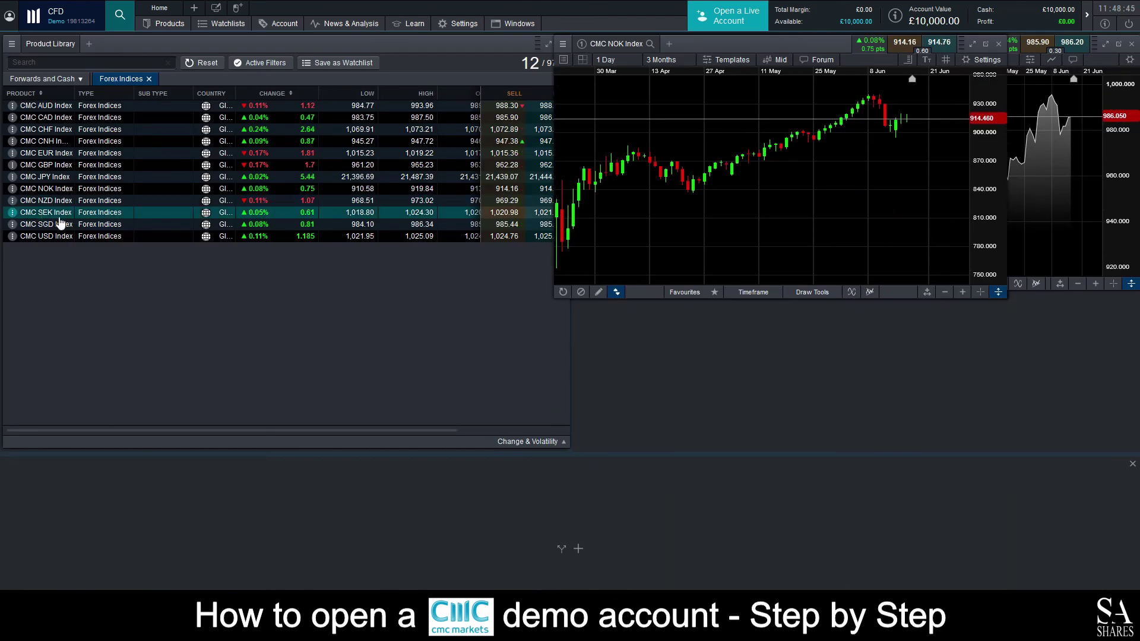